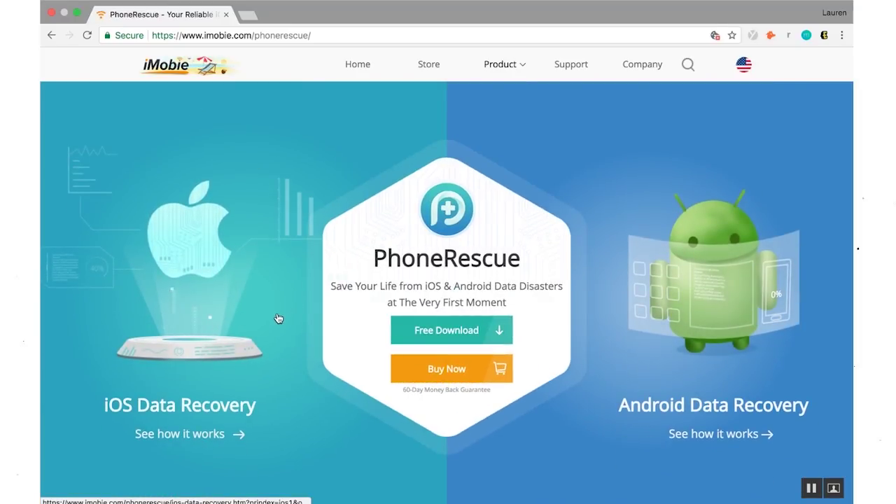
Scroll the PhoneRescue home page and go to the iOS Data Recovery page.
{"action": "scroll", "coordinate": [278, 319], "scroll_direction": "down", "scroll_amount": 1}
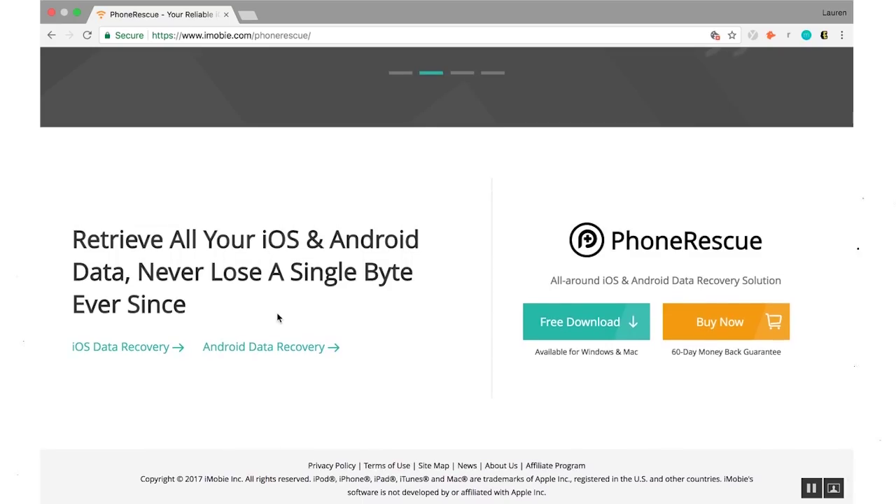
{"action": "left_click", "coordinate": [156, 347]}
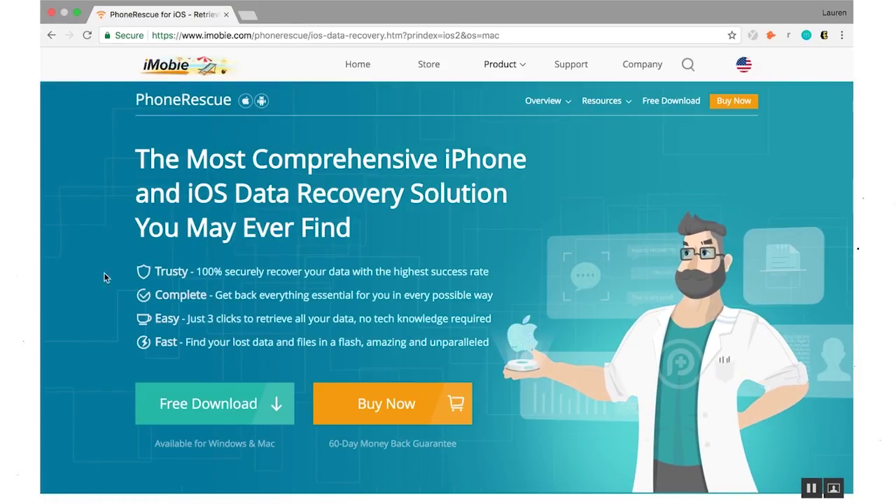
Scroll the iOS Data Recovery page down to its What's New feature highlights.
{"action": "scroll", "coordinate": [128, 272], "scroll_direction": "down", "scroll_amount": 10}
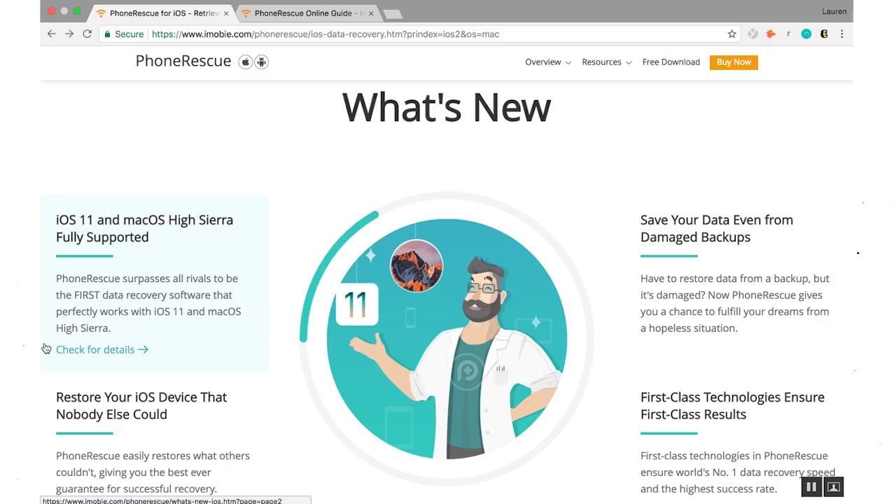
{"action": "mouse_move", "coordinate": [51, 411]}
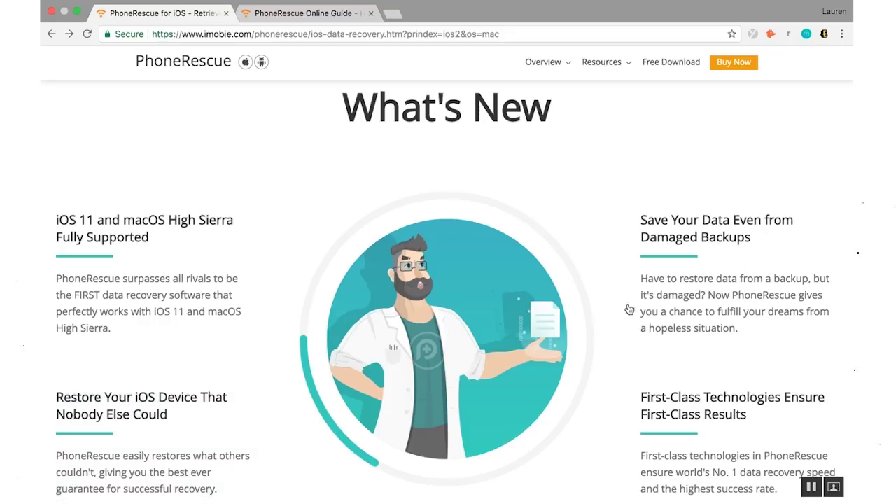
{"action": "mouse_move", "coordinate": [657, 297]}
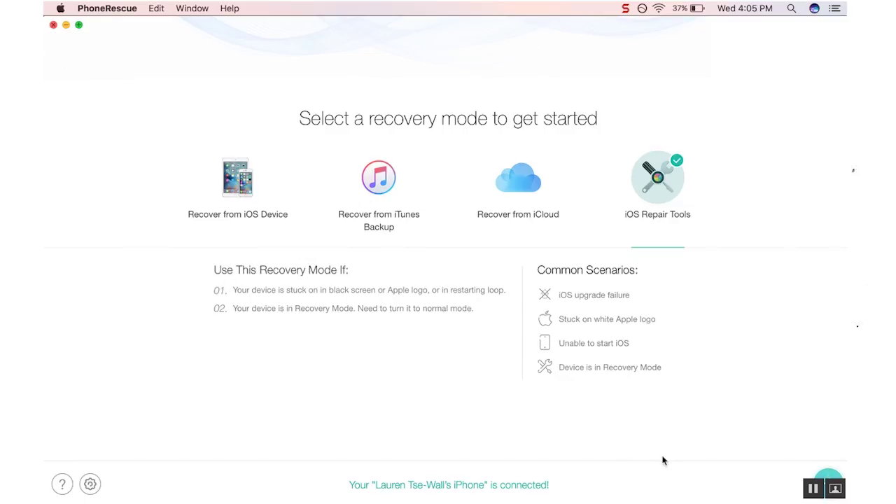
Continue with iOS Repair Tools and expand the Advanced Mode repair details.
{"action": "left_click", "coordinate": [831, 475]}
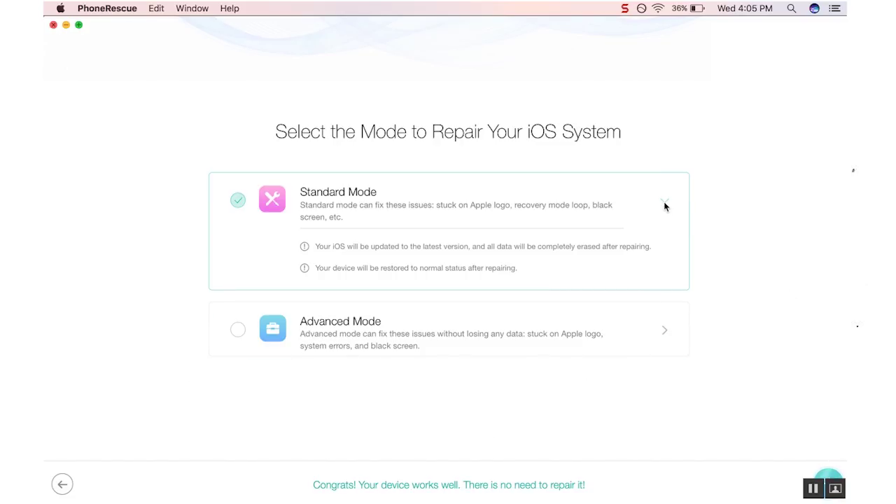
{"action": "left_click", "coordinate": [664, 333]}
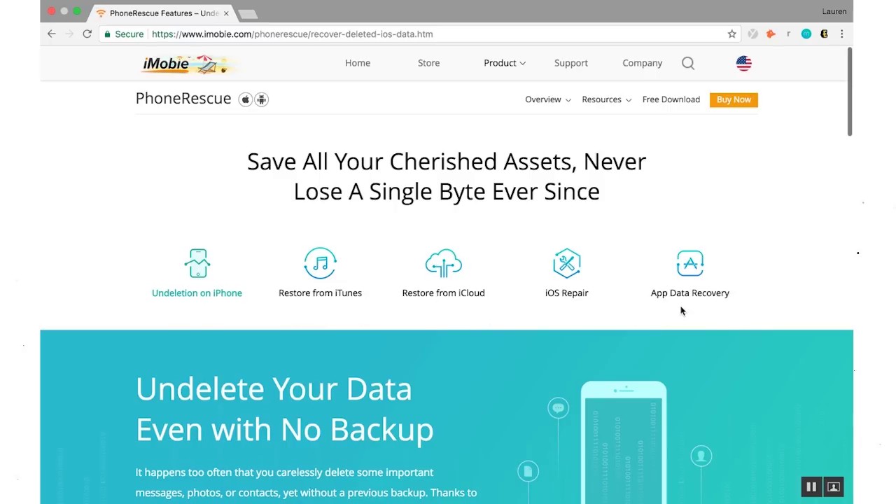
{"action": "scroll", "coordinate": [89, 356], "scroll_direction": "down", "scroll_amount": 3}
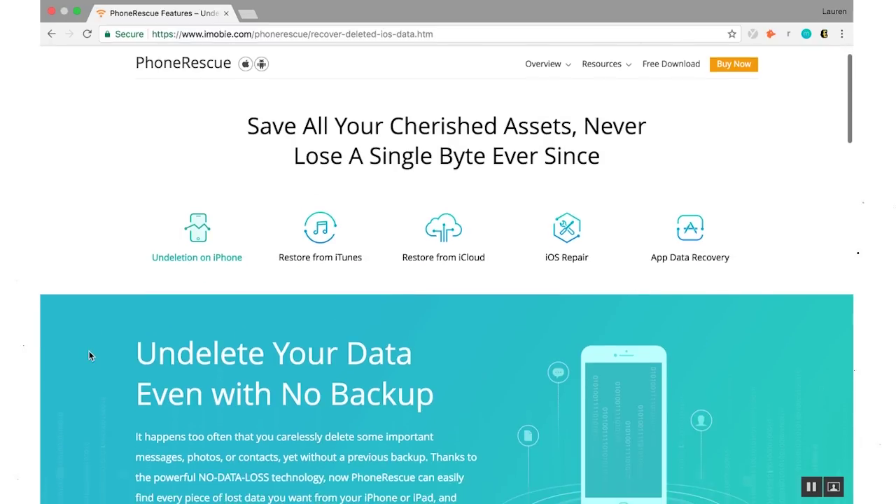
{"action": "scroll", "coordinate": [89, 352], "scroll_direction": "down", "scroll_amount": 2}
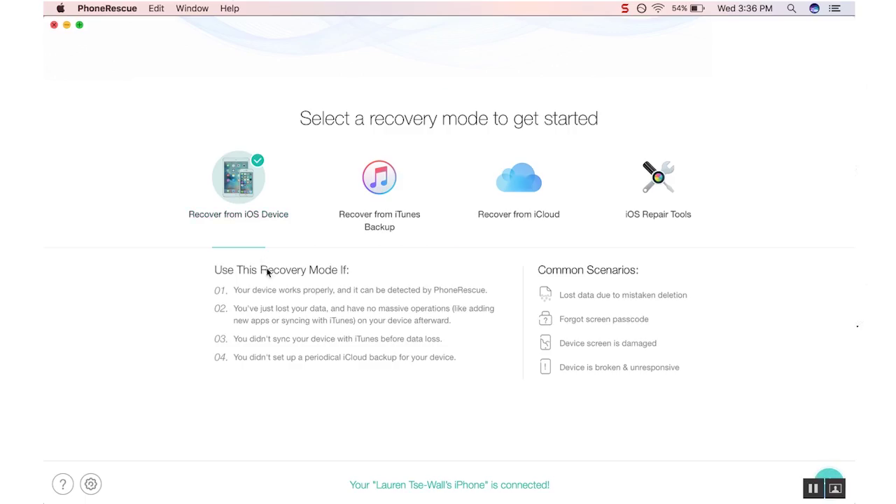
Clear all data types, then tick Contacts, Voicemail, Calendar, Notes and Safari History.
{"action": "left_click", "coordinate": [829, 477]}
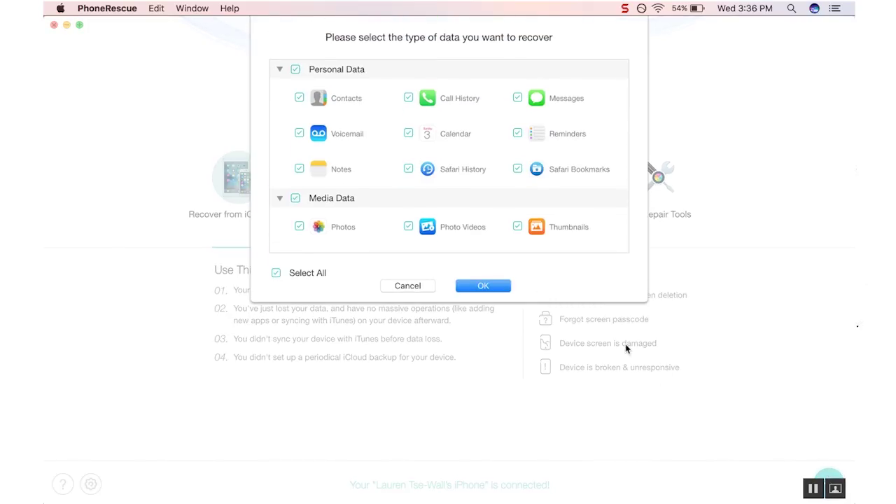
{"action": "left_click", "coordinate": [276, 273]}
{"action": "left_click", "coordinate": [300, 98]}
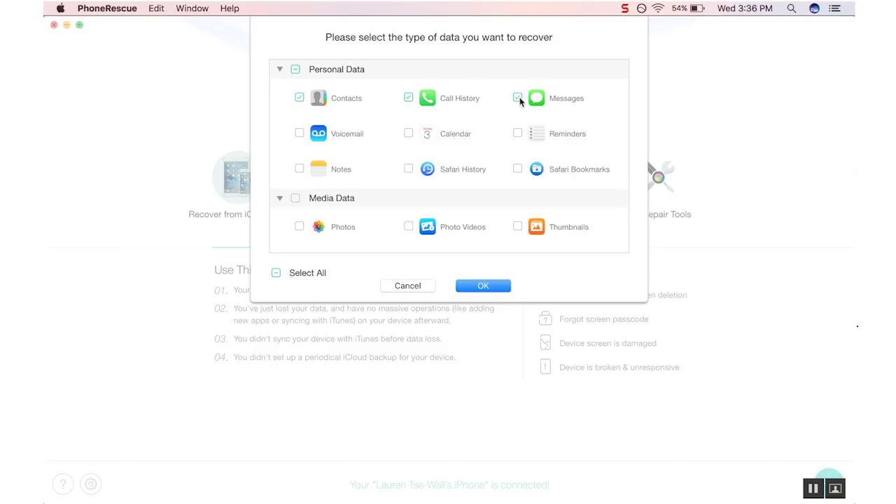
{"action": "left_click", "coordinate": [300, 133]}
{"action": "left_click", "coordinate": [409, 134]}
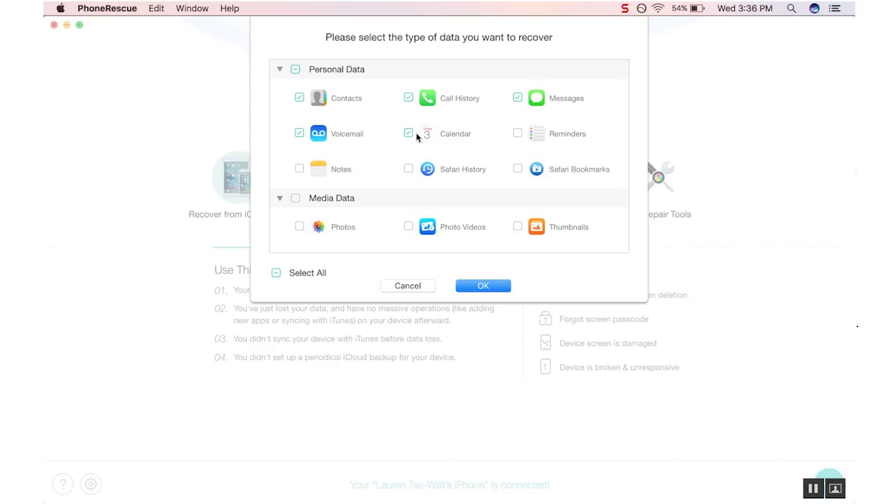
{"action": "left_click", "coordinate": [300, 170]}
{"action": "left_click", "coordinate": [409, 168]}
Tick Photos, Photo Videos, Thumbnails, AudioBooks, iBooks, Videos and Music.
{"action": "scroll", "coordinate": [410, 169], "scroll_direction": "down", "scroll_amount": 3}
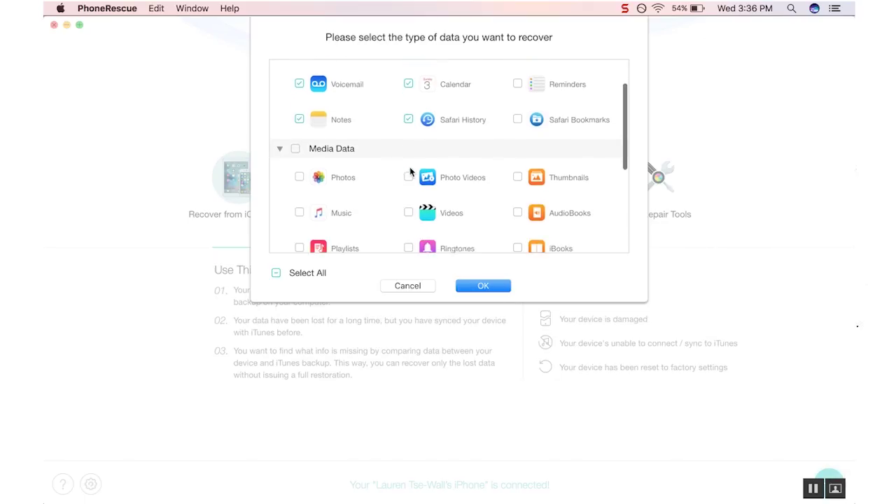
{"action": "left_click", "coordinate": [299, 172]}
{"action": "left_click", "coordinate": [408, 172]}
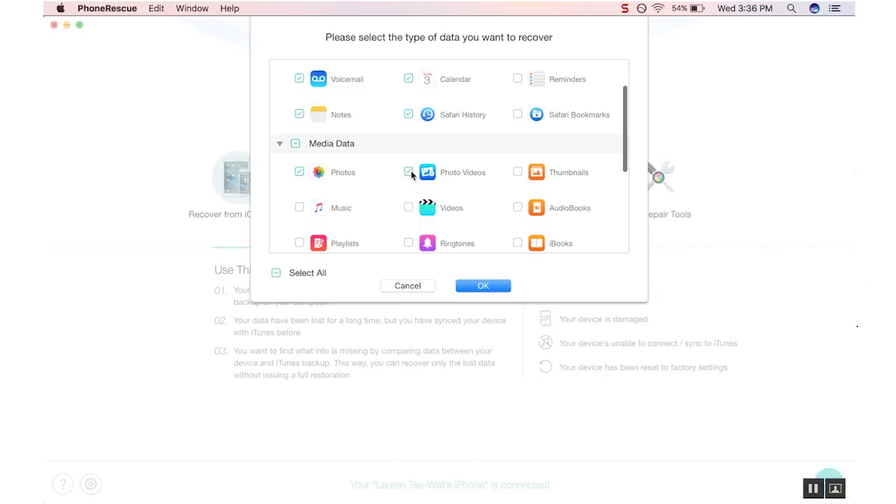
{"action": "left_click", "coordinate": [518, 173]}
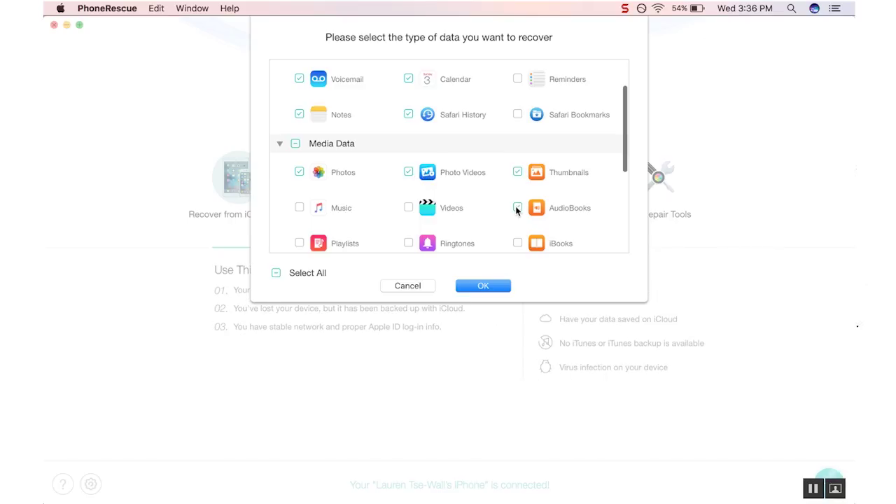
{"action": "left_click", "coordinate": [517, 208]}
{"action": "left_click", "coordinate": [517, 243]}
{"action": "left_click", "coordinate": [408, 208]}
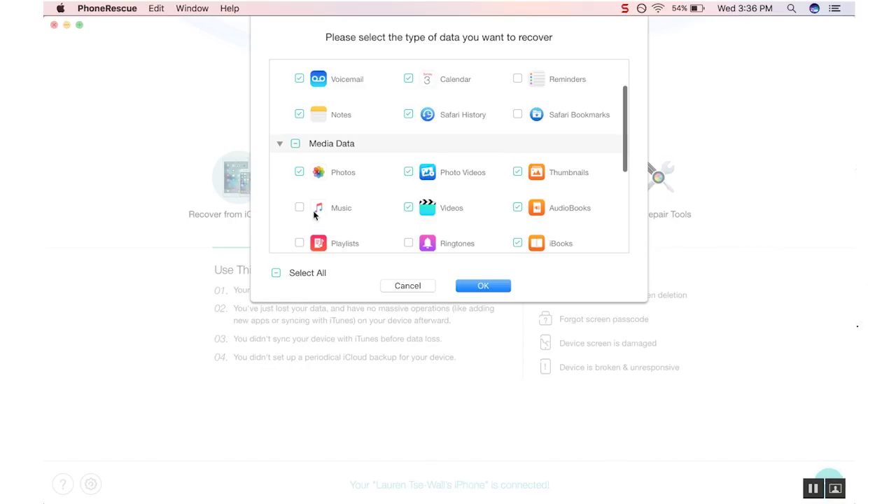
{"action": "left_click", "coordinate": [300, 209]}
Tick App Photos, Kik, WhatsApp and Line, then confirm the selection.
{"action": "scroll", "coordinate": [303, 238], "scroll_direction": "down", "scroll_amount": 5}
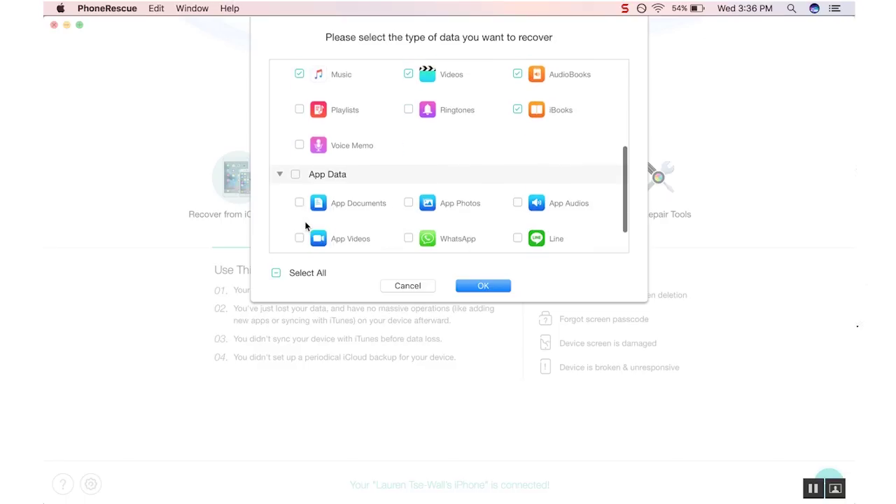
{"action": "scroll", "coordinate": [326, 225], "scroll_direction": "down", "scroll_amount": 1}
{"action": "left_click", "coordinate": [409, 169]}
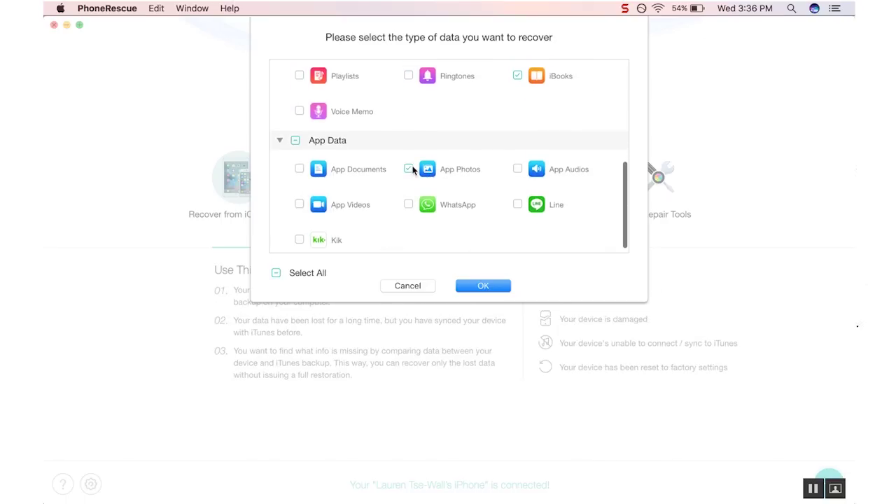
{"action": "left_click", "coordinate": [300, 239]}
{"action": "left_click", "coordinate": [409, 203]}
{"action": "left_click", "coordinate": [519, 204]}
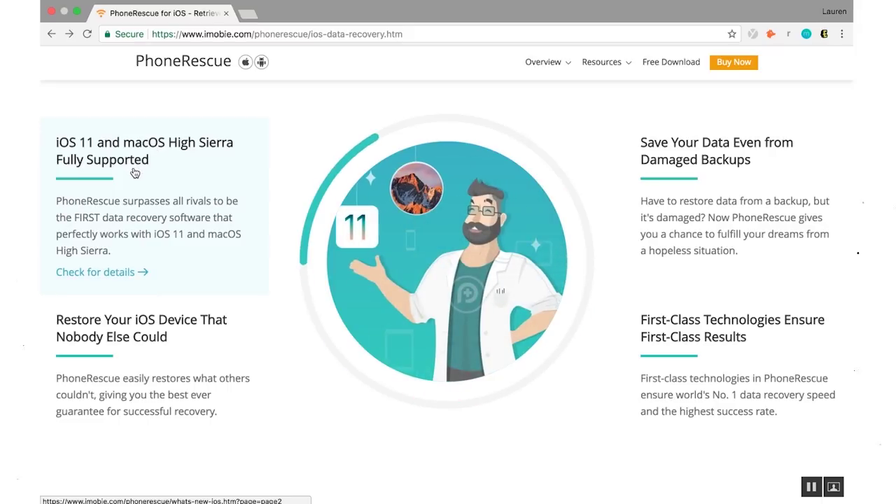
{"action": "left_click", "coordinate": [190, 176]}
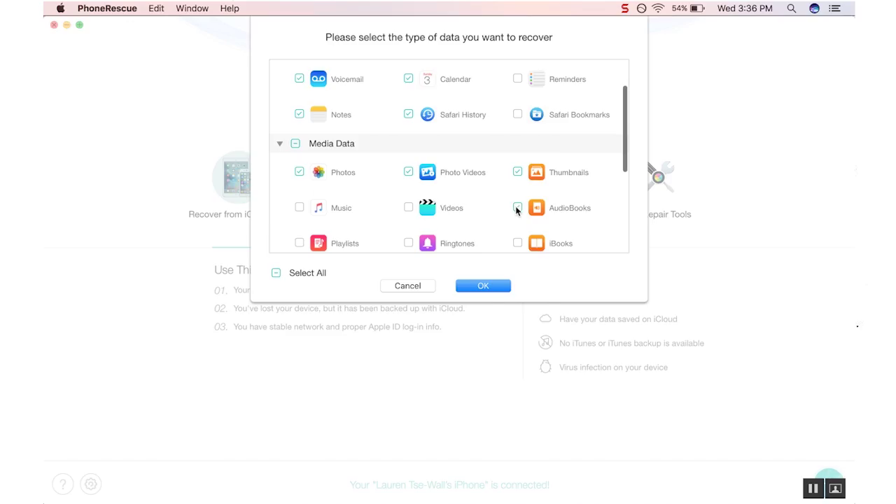
Re-tick AudioBooks, iBooks, Videos, Music, App Audios, Kik, WhatsApp and Line, then confirm with OK.
{"action": "left_click", "coordinate": [518, 208]}
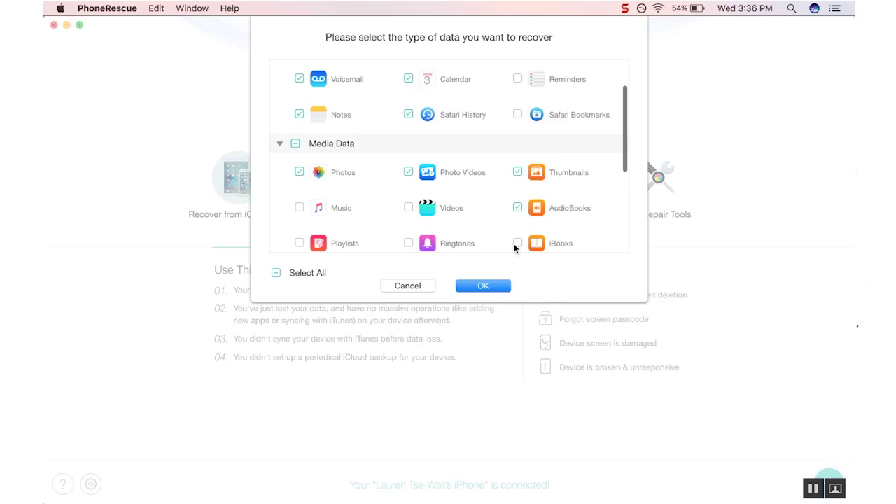
{"action": "left_click", "coordinate": [518, 243]}
{"action": "left_click", "coordinate": [408, 207]}
{"action": "left_click", "coordinate": [300, 208]}
{"action": "scroll", "coordinate": [304, 222], "scroll_direction": "down", "scroll_amount": 5}
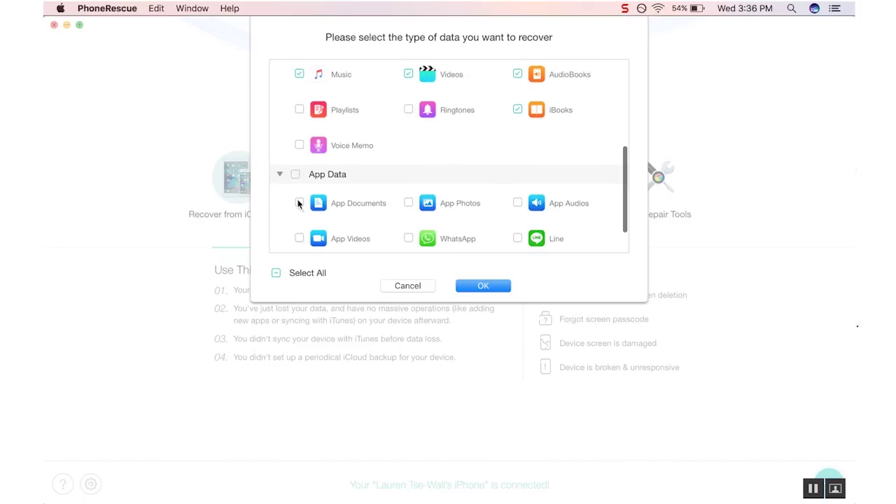
{"action": "scroll", "coordinate": [301, 203], "scroll_direction": "down", "scroll_amount": 2}
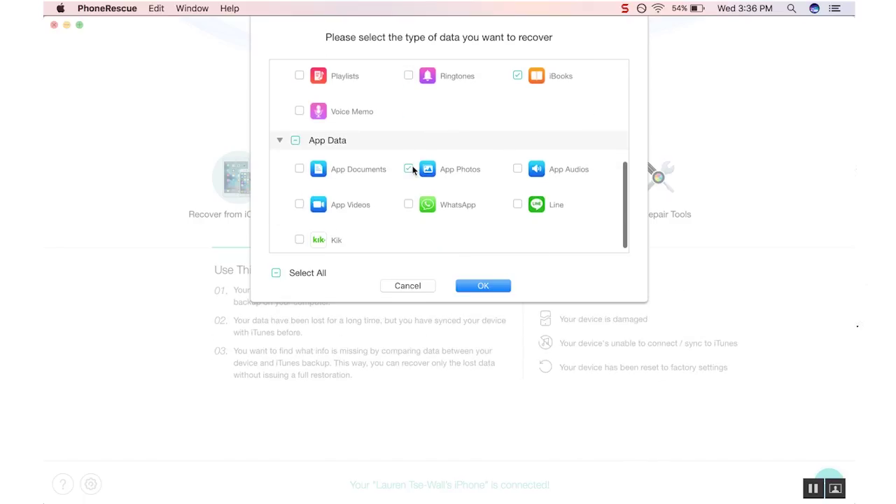
{"action": "left_click", "coordinate": [518, 169]}
{"action": "left_click", "coordinate": [299, 239]}
{"action": "left_click", "coordinate": [409, 205]}
{"action": "left_click", "coordinate": [518, 205]}
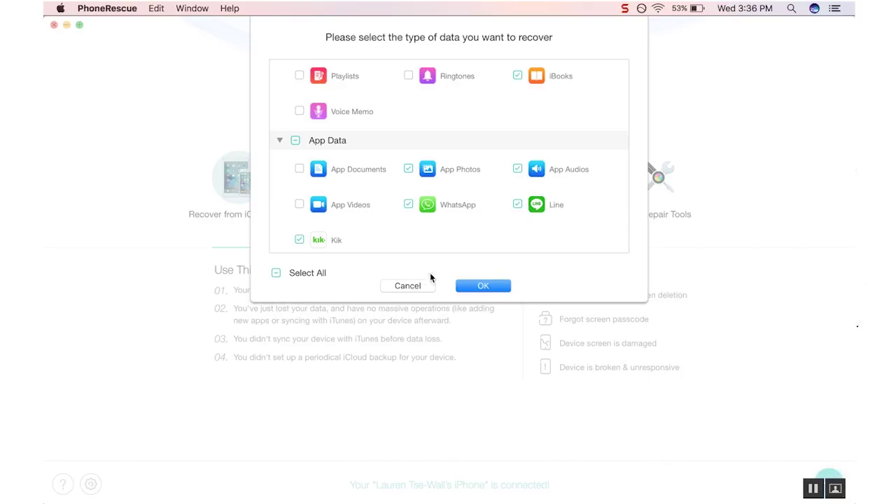
{"action": "left_click", "coordinate": [483, 286]}
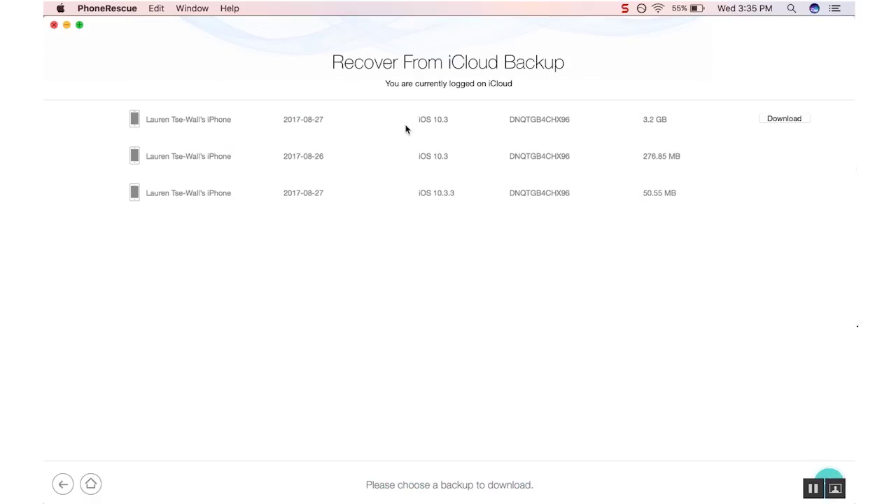
For the first backup's download, select only Contacts, Call History, Calendar, Voicemail, Notes and Photos.
{"action": "left_click", "coordinate": [781, 119]}
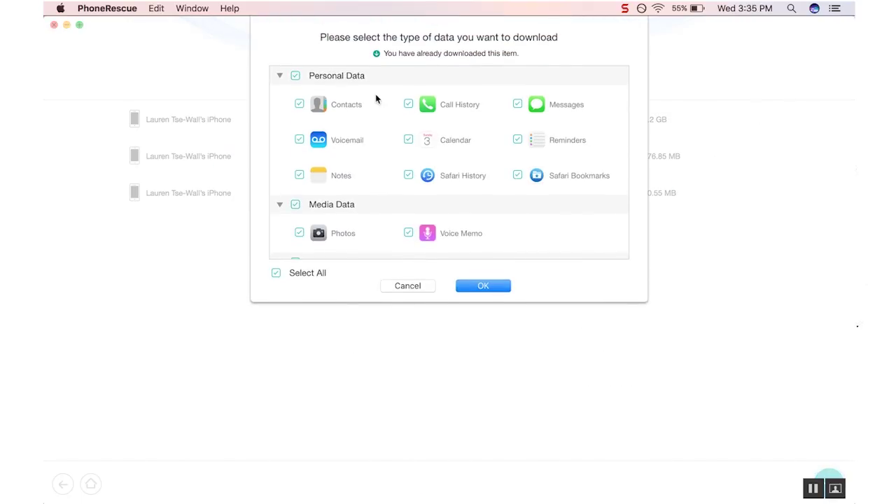
{"action": "left_click", "coordinate": [277, 274]}
{"action": "left_click", "coordinate": [299, 104]}
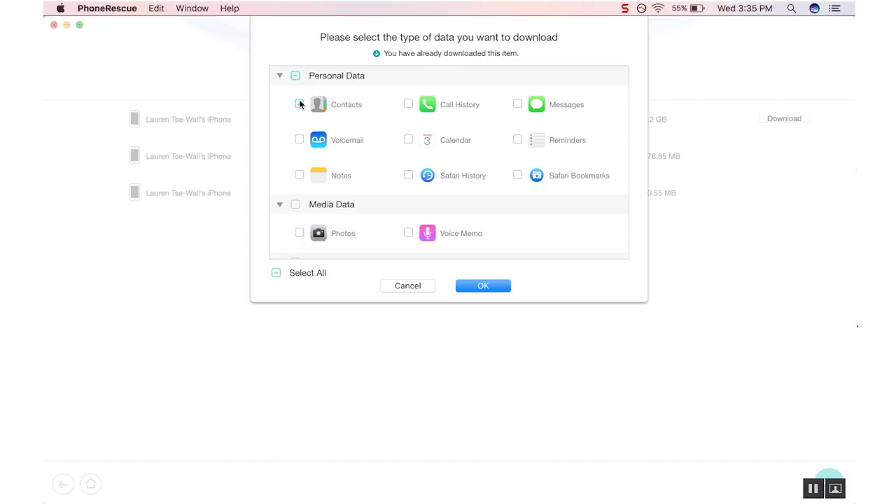
{"action": "left_click", "coordinate": [409, 104]}
{"action": "left_click", "coordinate": [409, 140]}
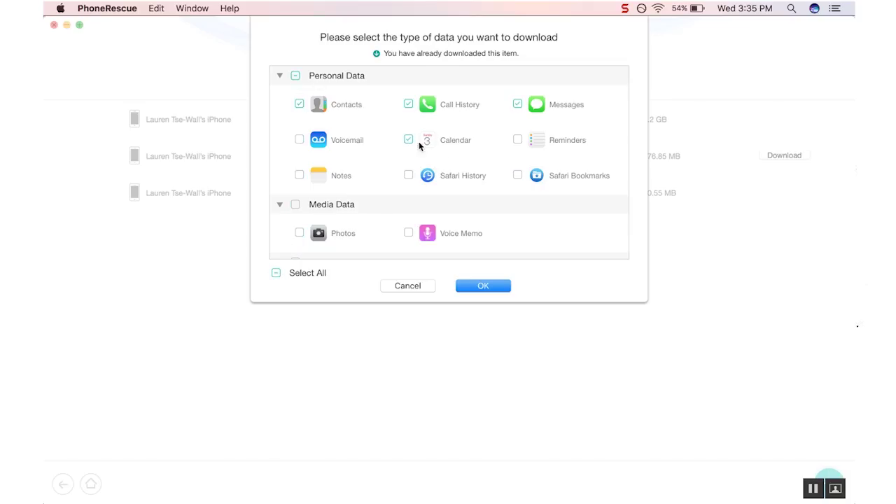
{"action": "left_click", "coordinate": [299, 140]}
{"action": "left_click", "coordinate": [301, 175]}
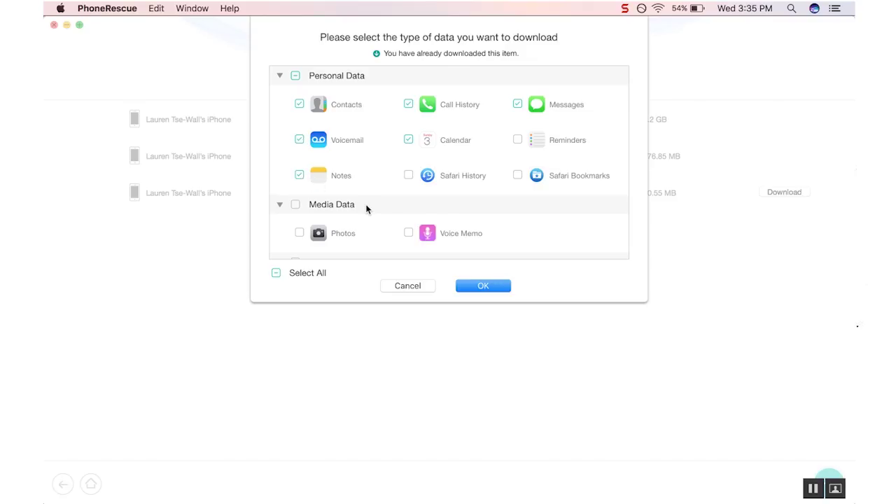
{"action": "scroll", "coordinate": [367, 208], "scroll_direction": "down", "scroll_amount": 1}
{"action": "scroll", "coordinate": [367, 208], "scroll_direction": "down", "scroll_amount": 2}
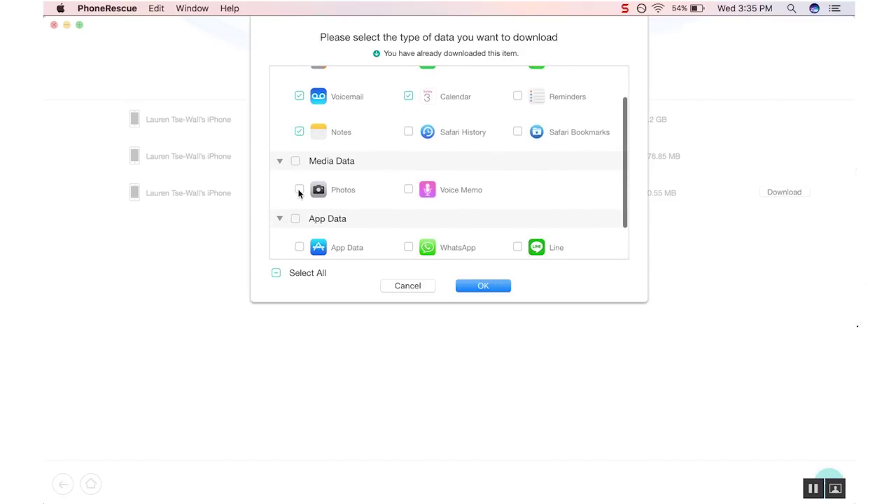
{"action": "left_click", "coordinate": [299, 190]}
{"action": "scroll", "coordinate": [379, 195], "scroll_direction": "down", "scroll_amount": 2}
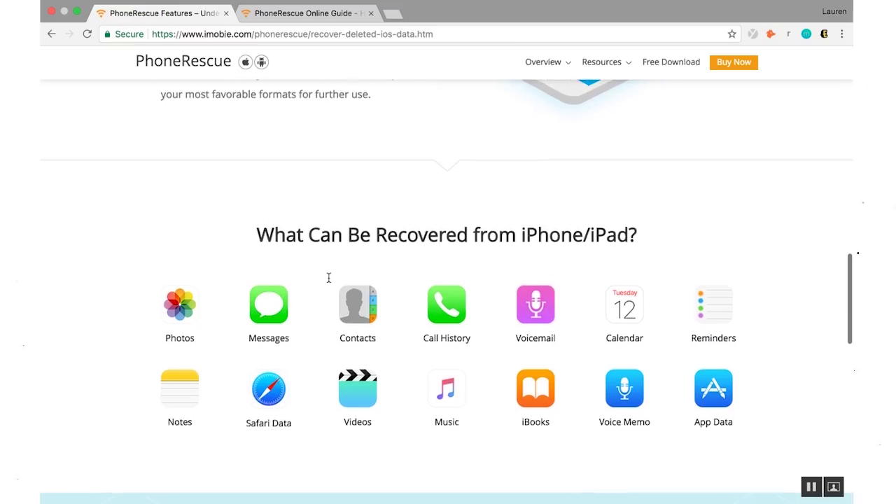
{"action": "scroll", "coordinate": [329, 278], "scroll_direction": "down", "scroll_amount": 1}
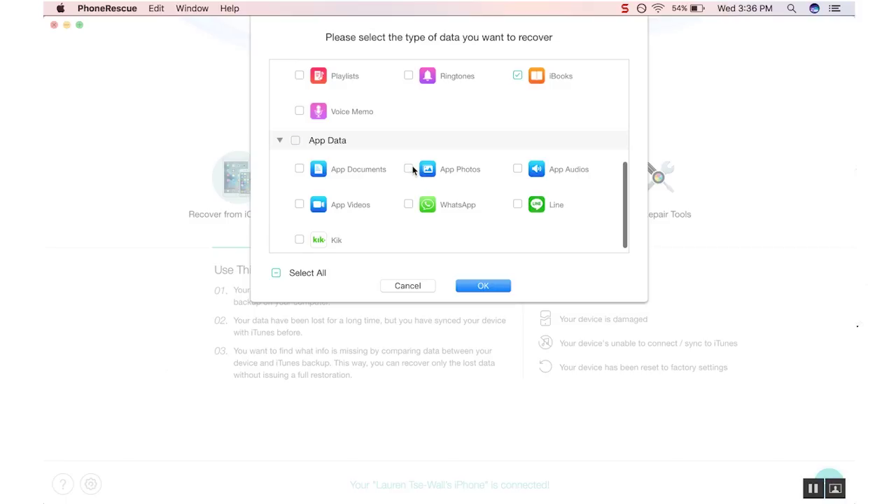
Add App Photos, App Audios, Kik, WhatsApp and Line to the recovery selection.
{"action": "left_click", "coordinate": [408, 169]}
{"action": "left_click", "coordinate": [517, 168]}
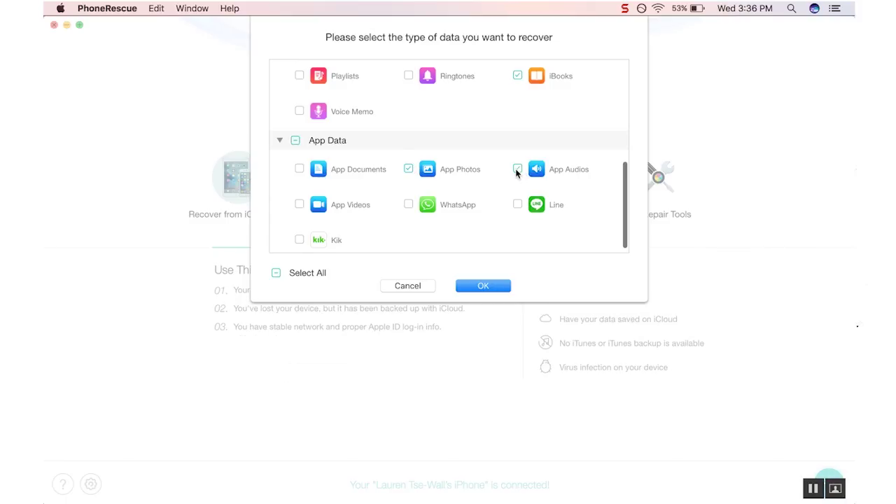
{"action": "left_click", "coordinate": [300, 240]}
{"action": "left_click", "coordinate": [409, 205]}
{"action": "left_click", "coordinate": [517, 205]}
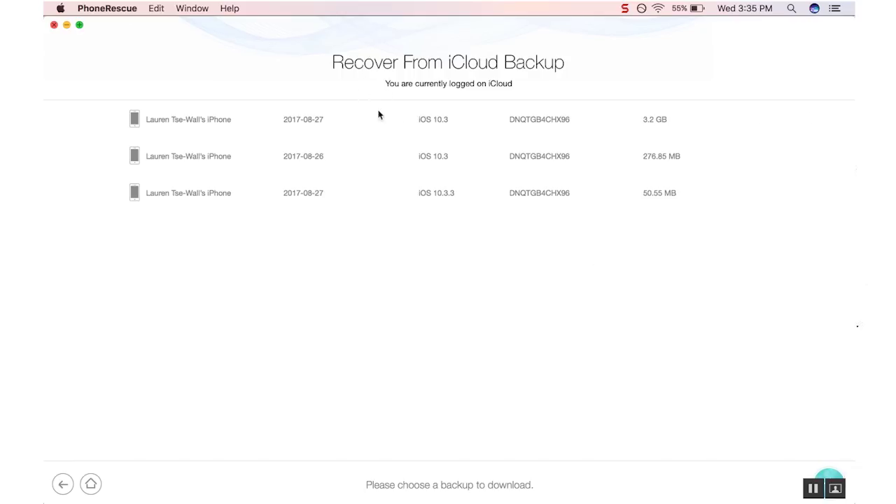
For a backup's download, clear all types and tick Contacts, Call History, Voicemail, Notes and Photos.
{"action": "mouse_move", "coordinate": [407, 129]}
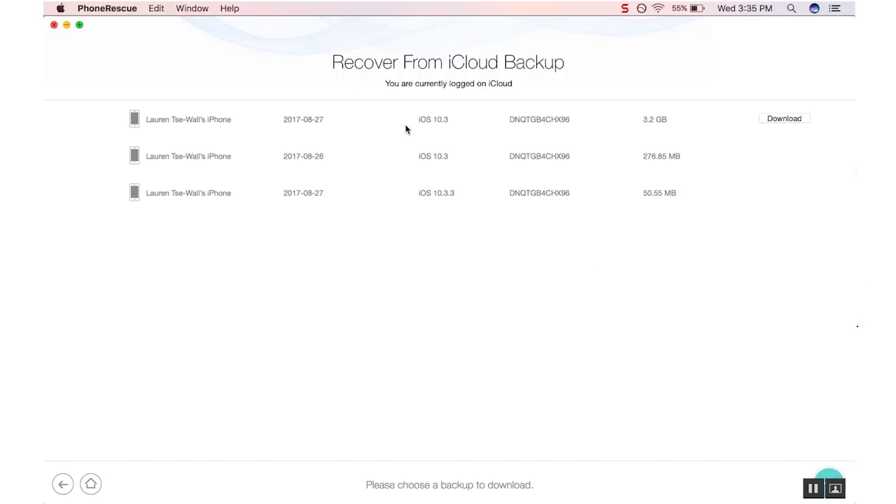
{"action": "left_click", "coordinate": [776, 117]}
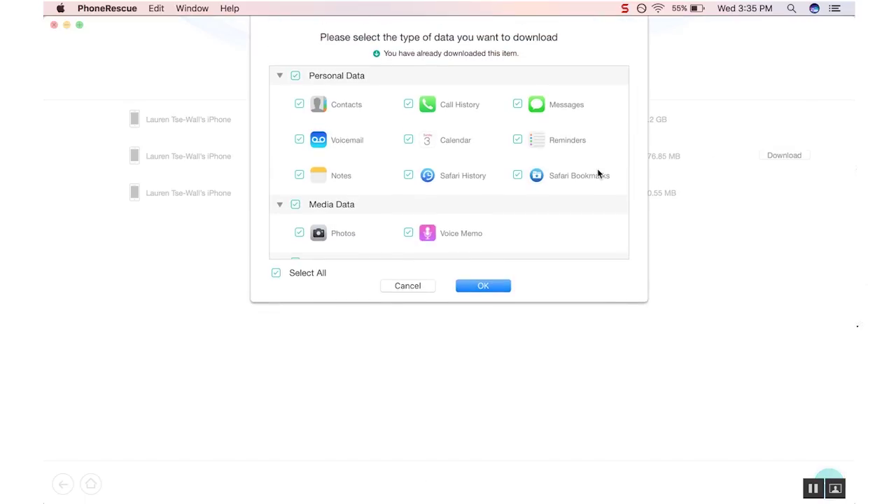
{"action": "left_click", "coordinate": [276, 273]}
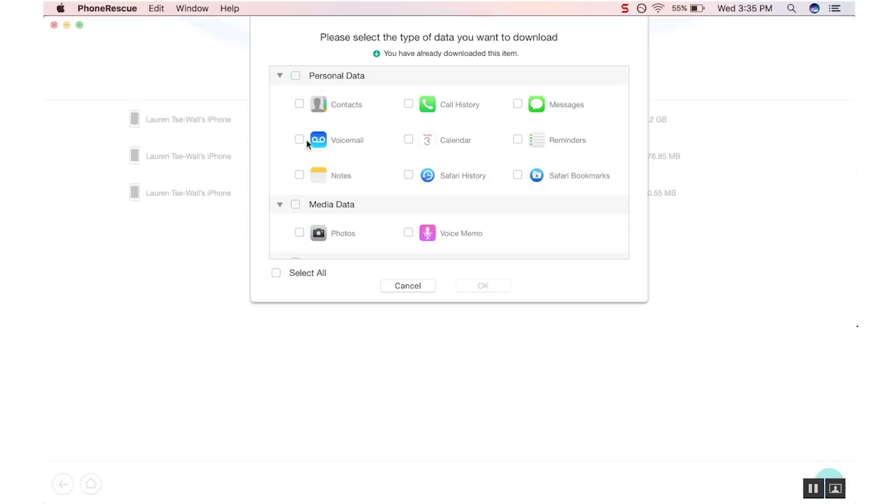
{"action": "left_click", "coordinate": [299, 104]}
{"action": "left_click", "coordinate": [409, 104]}
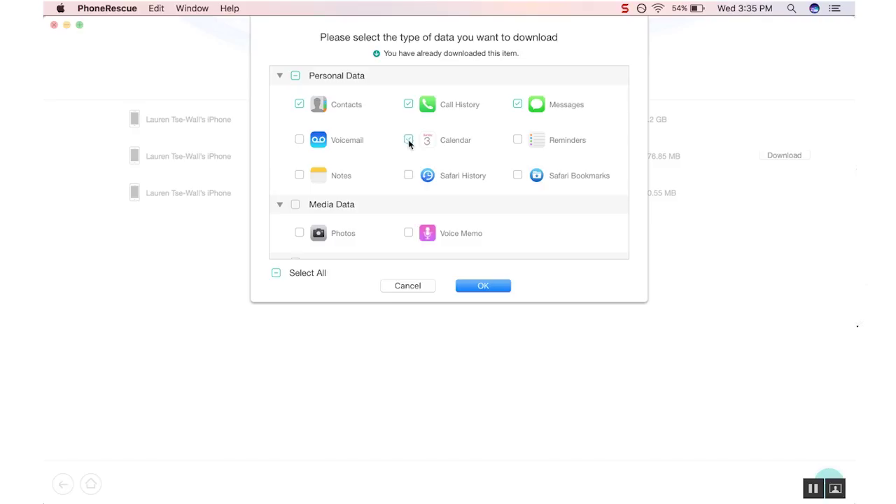
{"action": "left_click", "coordinate": [299, 140]}
{"action": "left_click", "coordinate": [300, 174]}
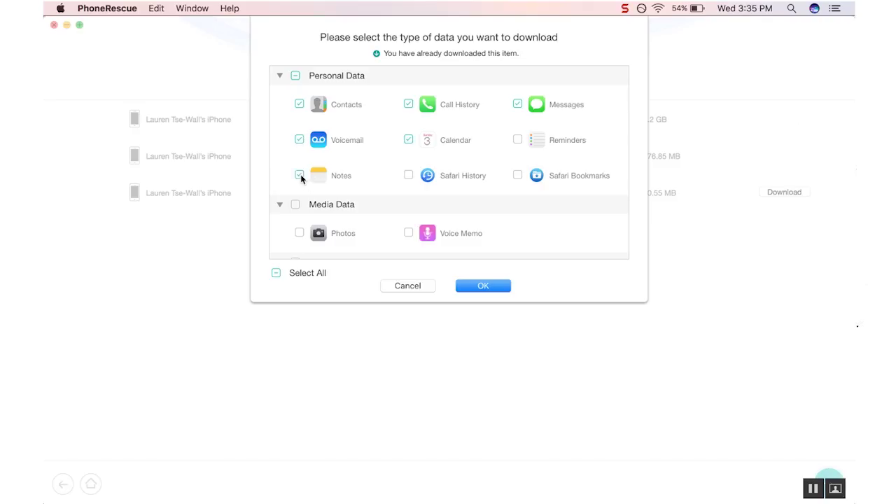
{"action": "scroll", "coordinate": [367, 209], "scroll_direction": "down", "scroll_amount": 1}
{"action": "scroll", "coordinate": [367, 209], "scroll_direction": "down", "scroll_amount": 3}
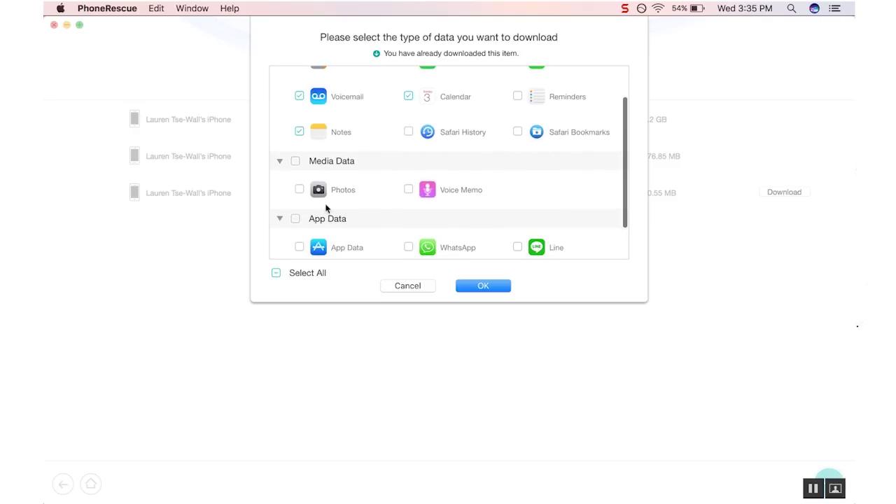
{"action": "left_click", "coordinate": [299, 190]}
{"action": "scroll", "coordinate": [378, 195], "scroll_direction": "down", "scroll_amount": 3}
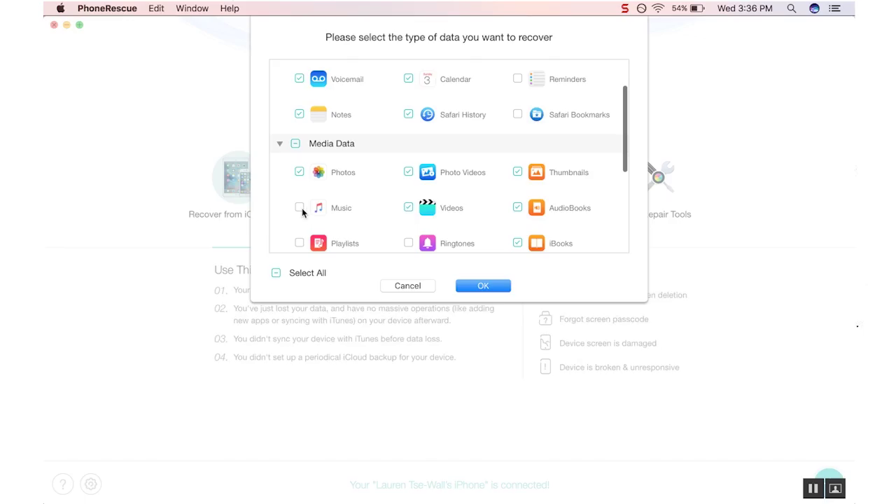
Untick Playlists and tick App Photos, App Audios, Kik, WhatsApp and Line.
{"action": "left_click", "coordinate": [304, 240]}
{"action": "scroll", "coordinate": [305, 231], "scroll_direction": "down", "scroll_amount": 2}
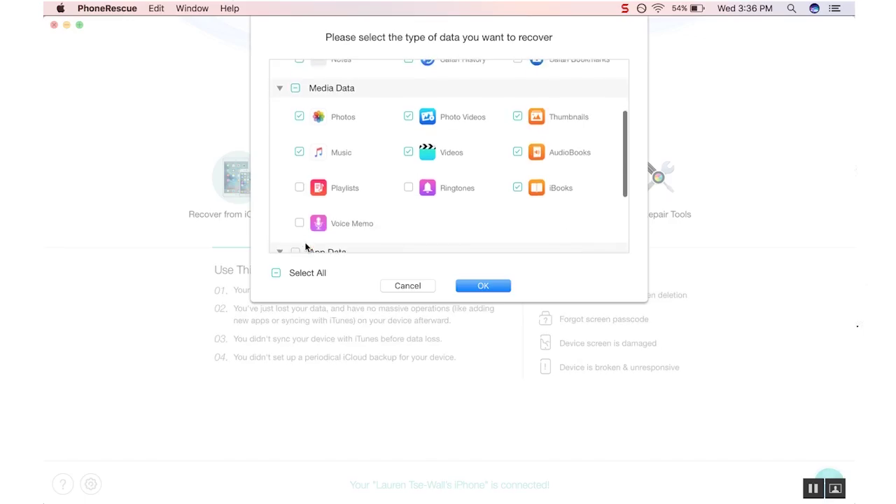
{"action": "scroll", "coordinate": [306, 225], "scroll_direction": "down", "scroll_amount": 3}
{"action": "scroll", "coordinate": [351, 210], "scroll_direction": "down", "scroll_amount": 1}
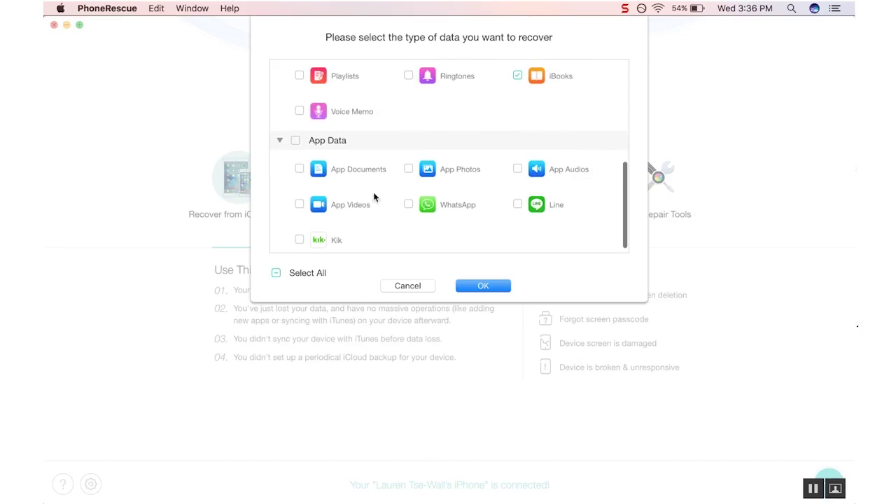
{"action": "left_click", "coordinate": [412, 170]}
{"action": "left_click", "coordinate": [517, 170]}
{"action": "left_click", "coordinate": [299, 240]}
{"action": "left_click", "coordinate": [409, 205]}
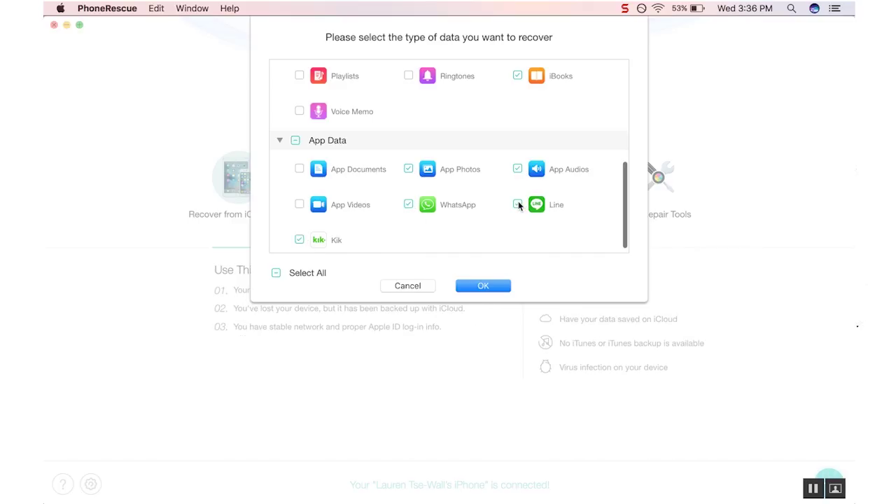
{"action": "left_click", "coordinate": [519, 205]}
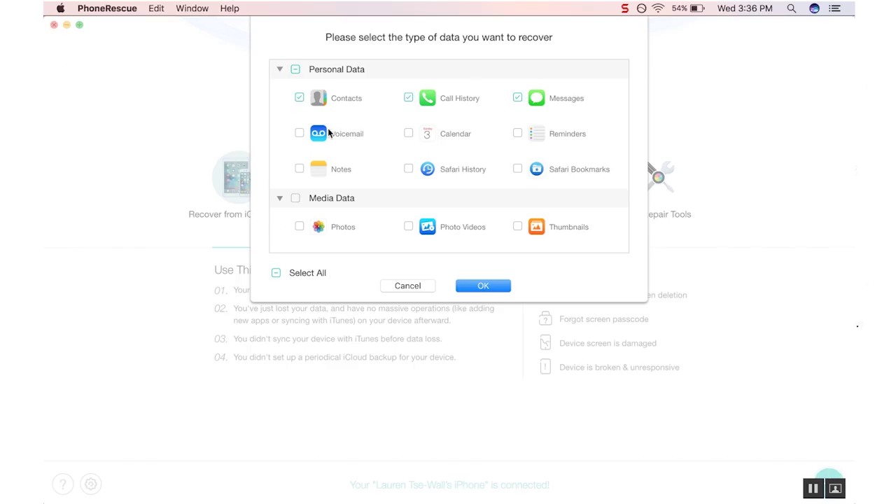
Tick Voicemail, Calendar, Notes, Safari History, Photos, Photo Videos, AudioBooks, Videos and Music.
{"action": "left_click", "coordinate": [299, 133]}
{"action": "left_click", "coordinate": [410, 133]}
{"action": "left_click", "coordinate": [299, 169]}
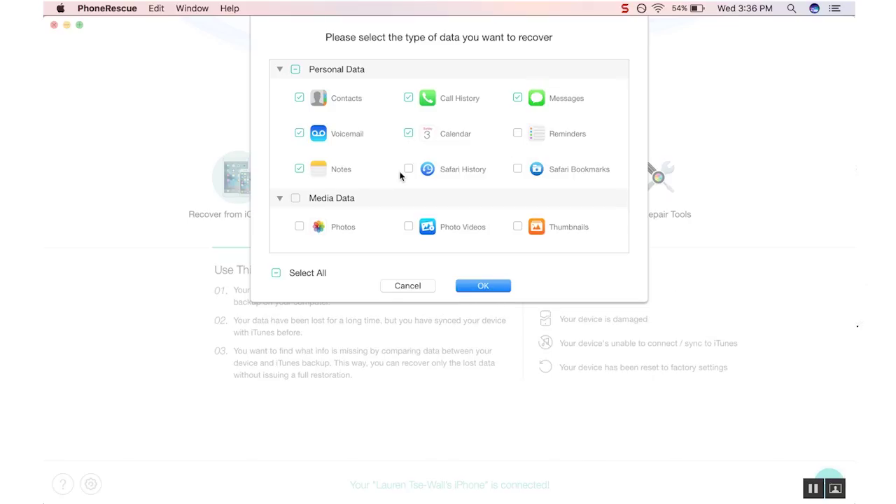
{"action": "left_click", "coordinate": [409, 170]}
{"action": "scroll", "coordinate": [410, 172], "scroll_direction": "down", "scroll_amount": 2}
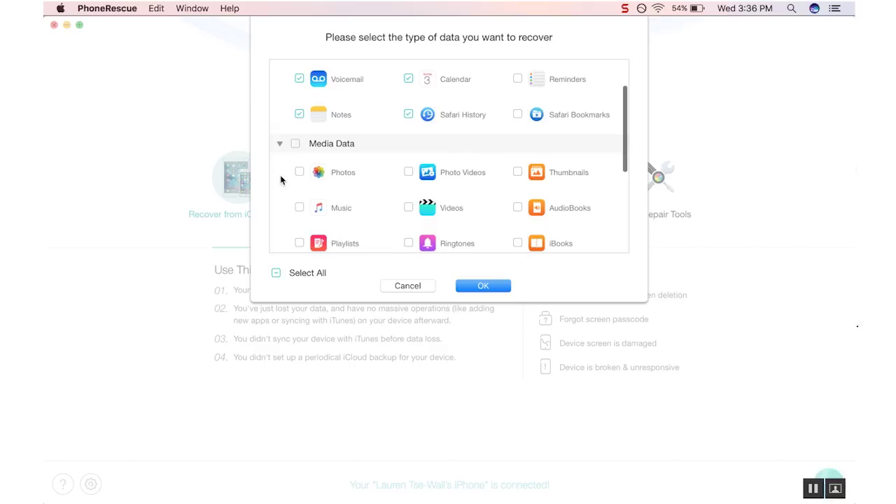
{"action": "left_click", "coordinate": [299, 172]}
{"action": "left_click", "coordinate": [409, 172]}
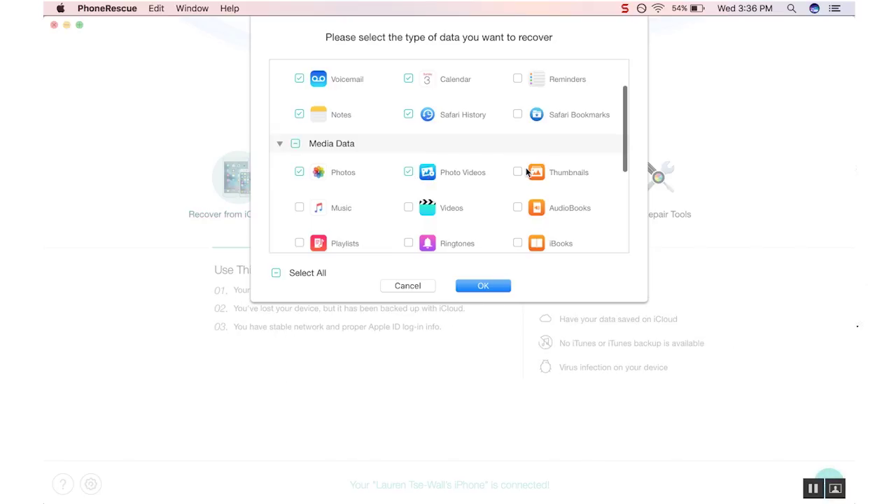
{"action": "left_click", "coordinate": [518, 208]}
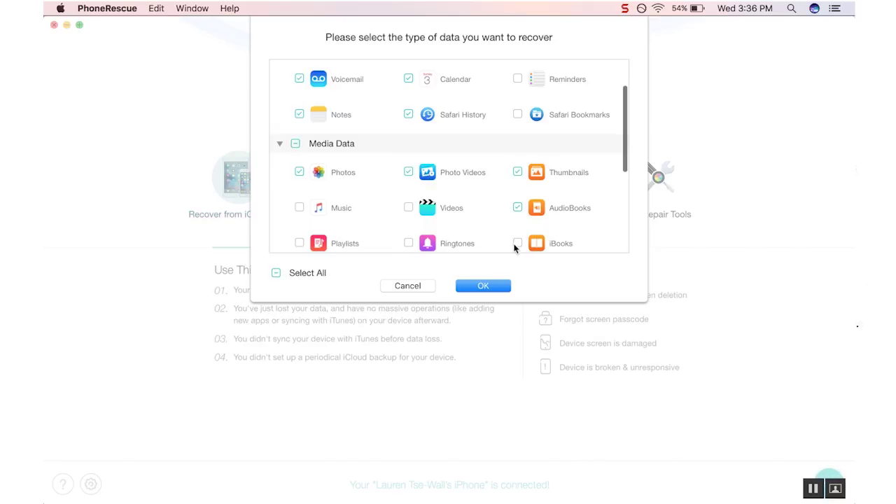
{"action": "left_click", "coordinate": [408, 209]}
{"action": "left_click", "coordinate": [300, 208]}
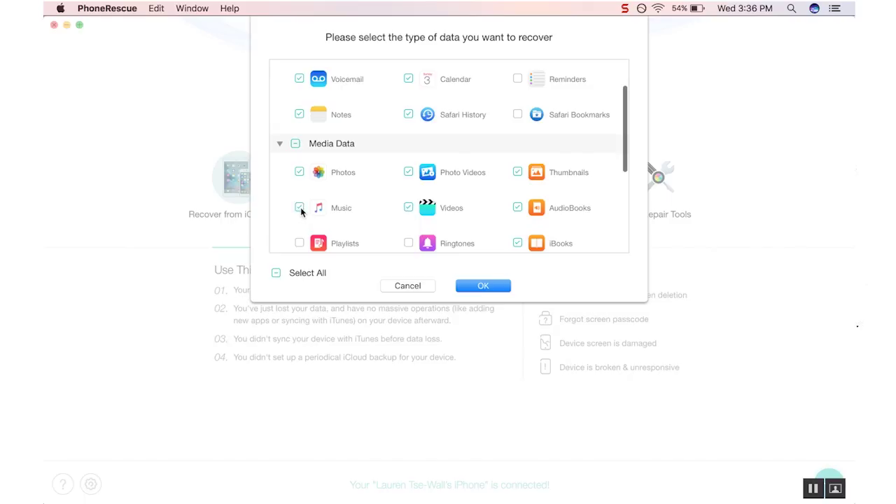